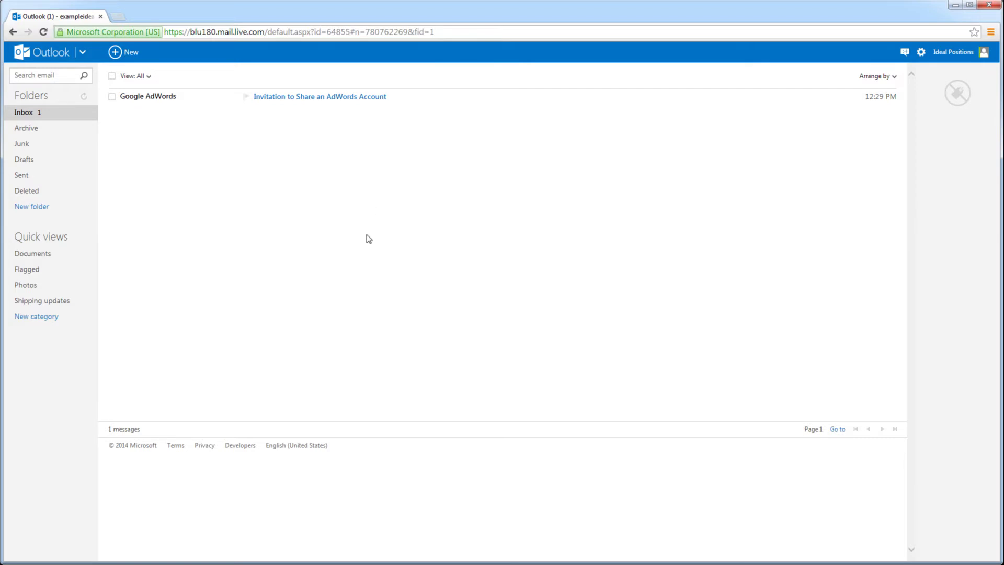
- Open the 'Invitation to Share an AdWords Account' email in the Outlook inbox
click(306, 101)
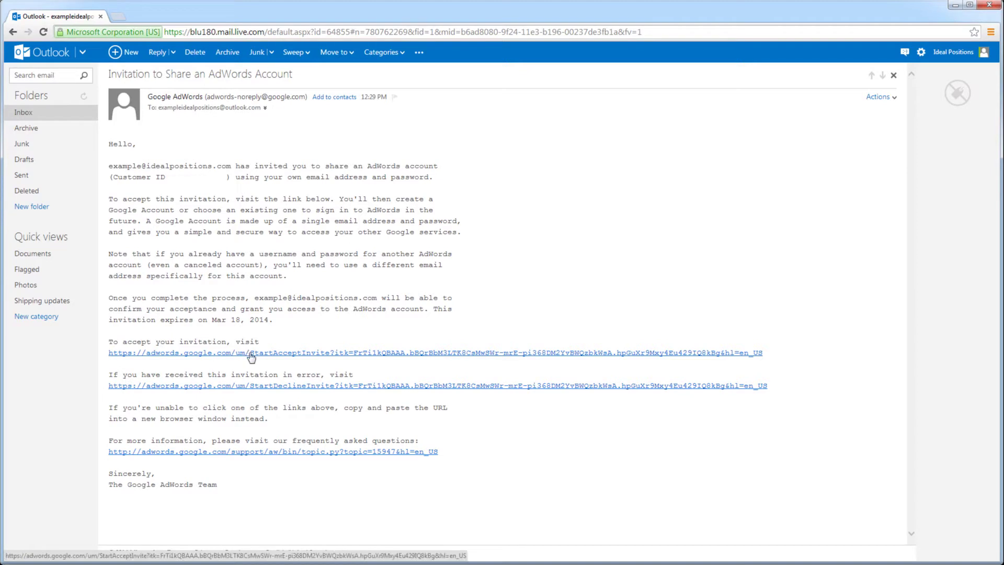
- Follow the accept-invitation link and choose 'I do not use these other services' for a new account
click(251, 355)
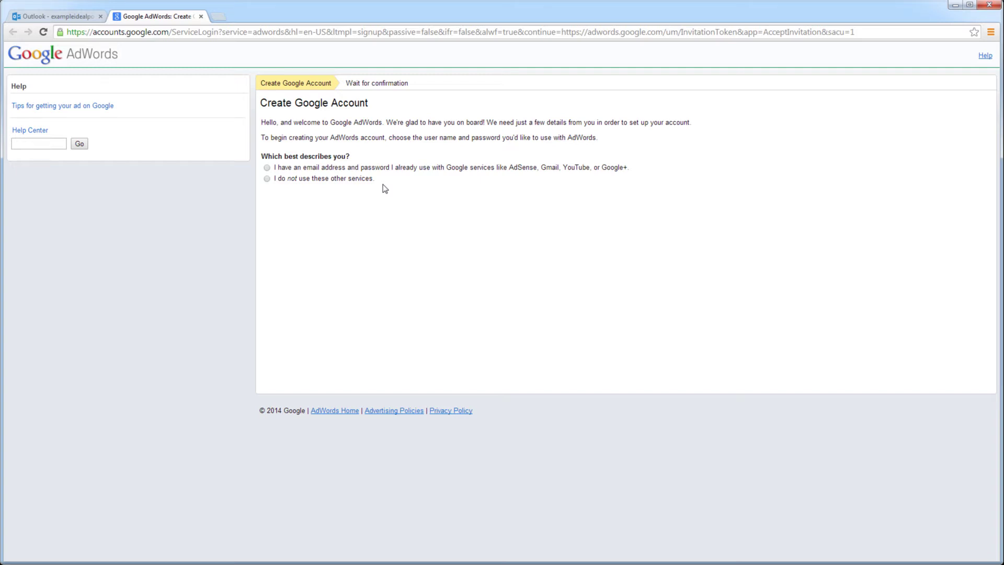
click(266, 179)
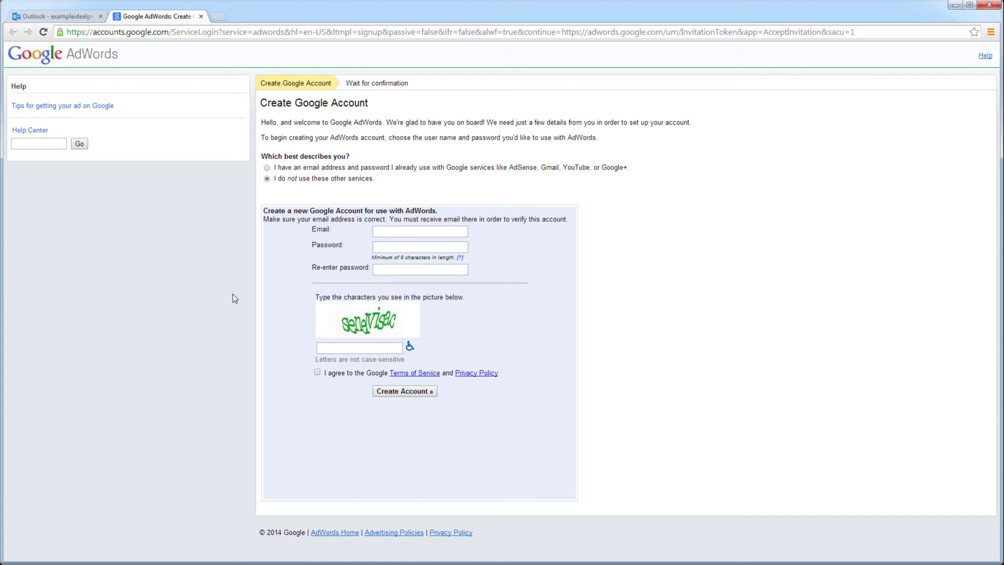
- Enter the Outlook email address, then the password and its confirmation
click(385, 231)
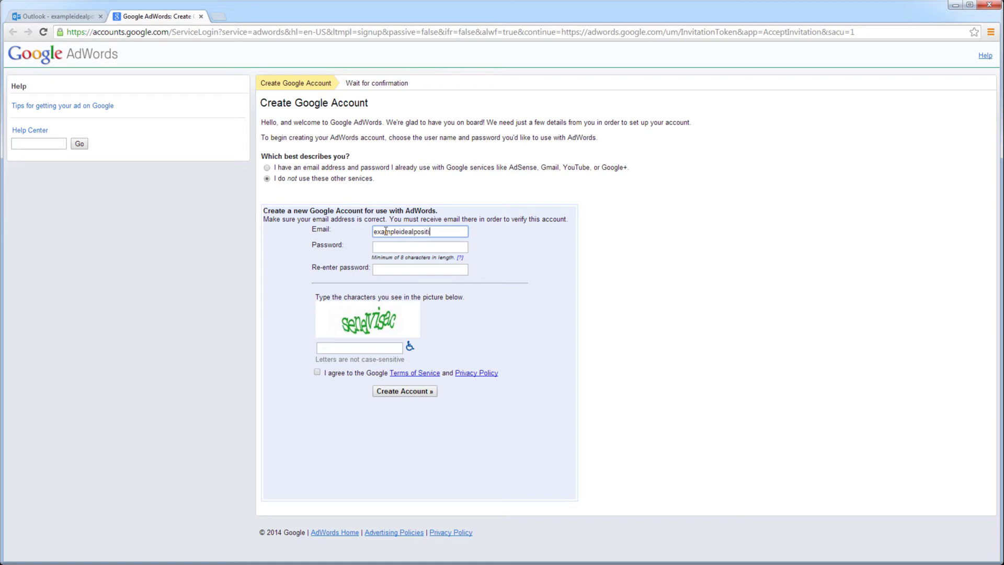
key(Tab)
text(•••)
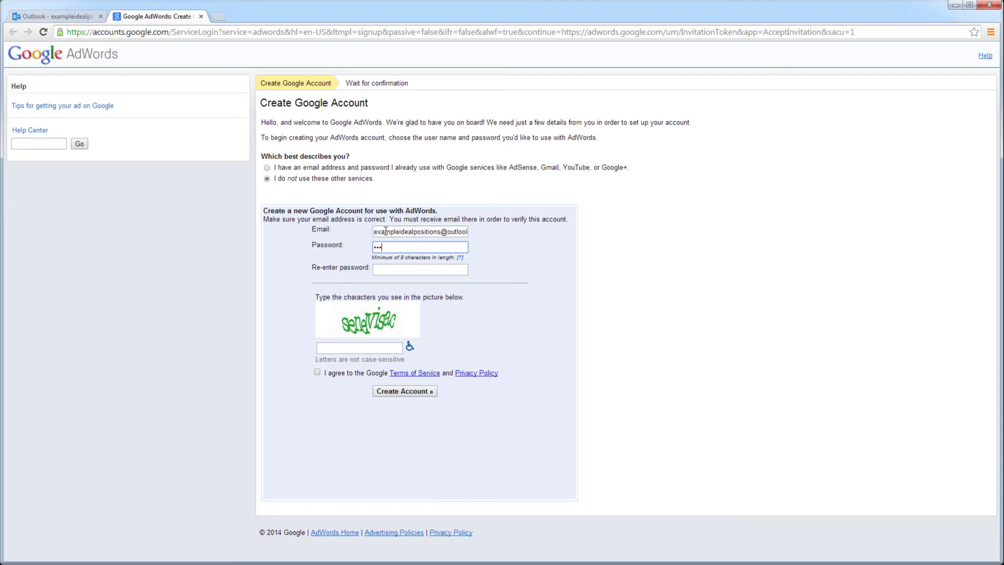
text(••••••••)
key(Tab)
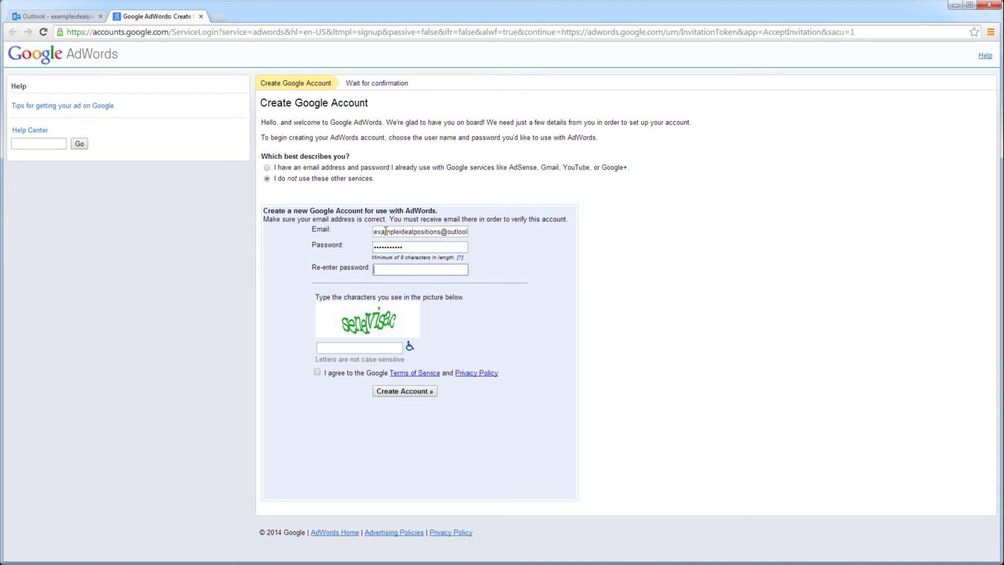
text(••••••••••)
text(•)
- Enter the captcha characters, accept the Terms of Service and create the account
click(349, 349)
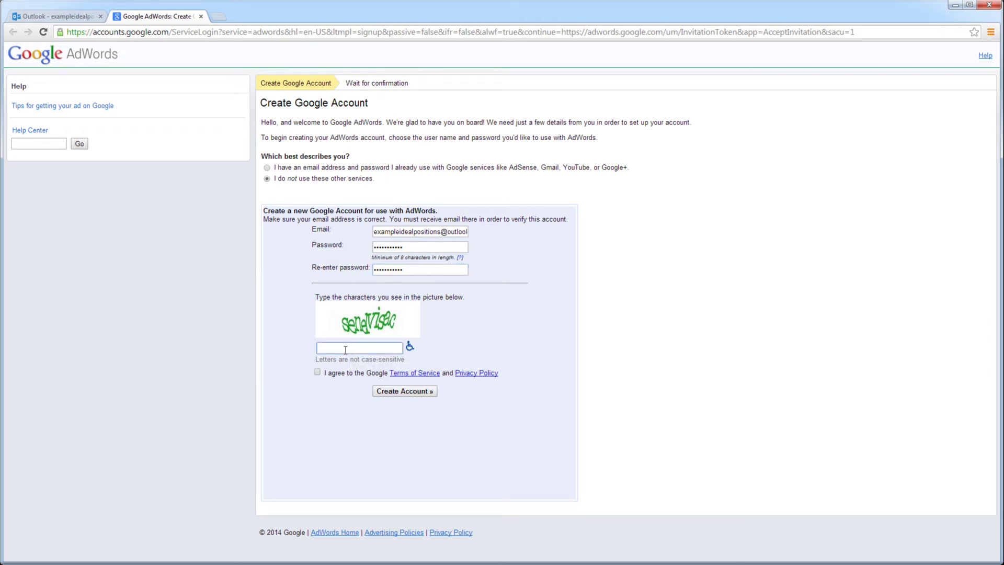
text(sen)
text(e)
text(lvi)
text(sac)
click(318, 374)
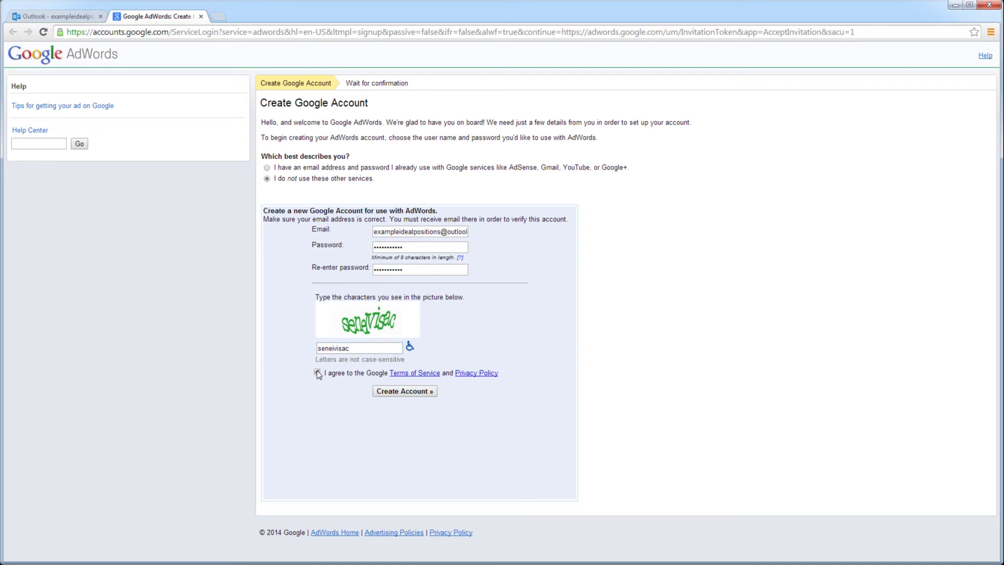
click(398, 391)
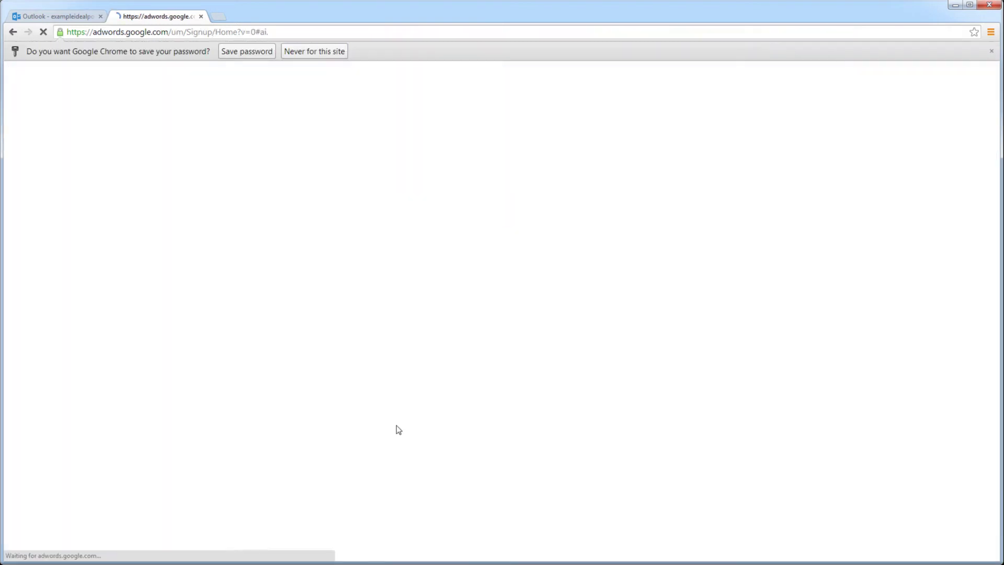
- Decline saving the password, untick special offers and newsletters, then finish accepting
click(325, 55)
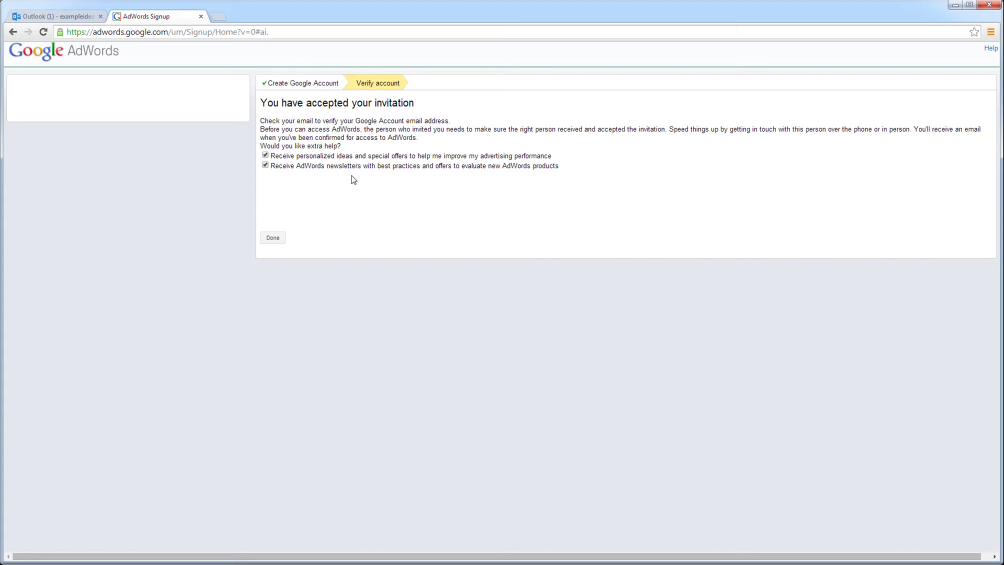
click(265, 156)
click(266, 165)
click(280, 239)
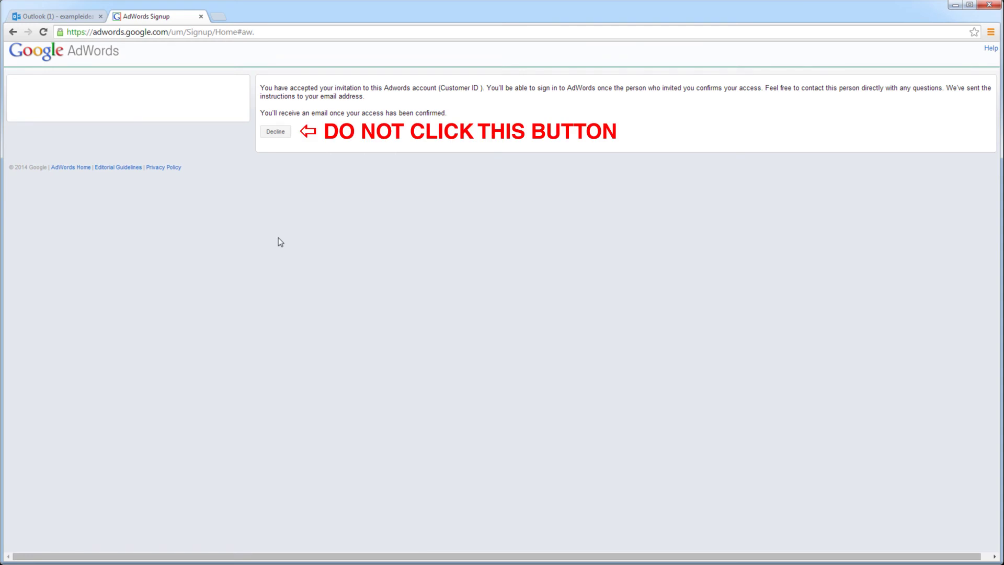
- Back in the Outlook inbox, open the 'Google AdWords Account Verification Email' message
click(65, 17)
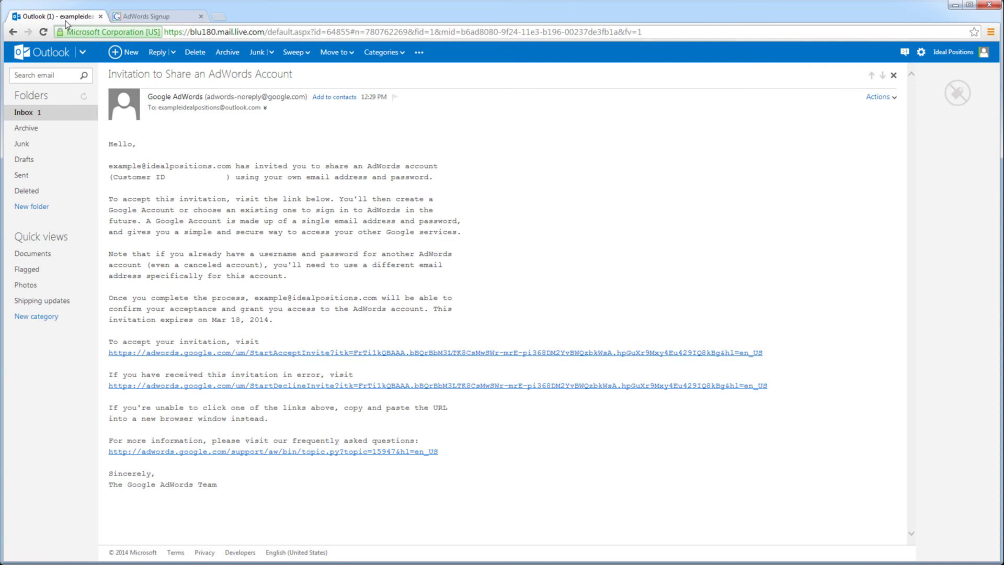
click(32, 115)
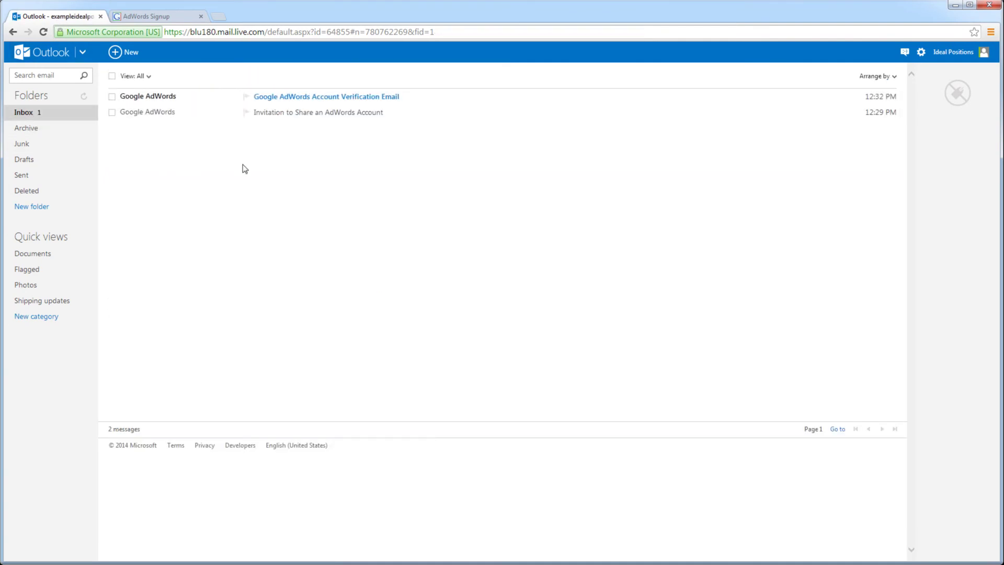
click(304, 102)
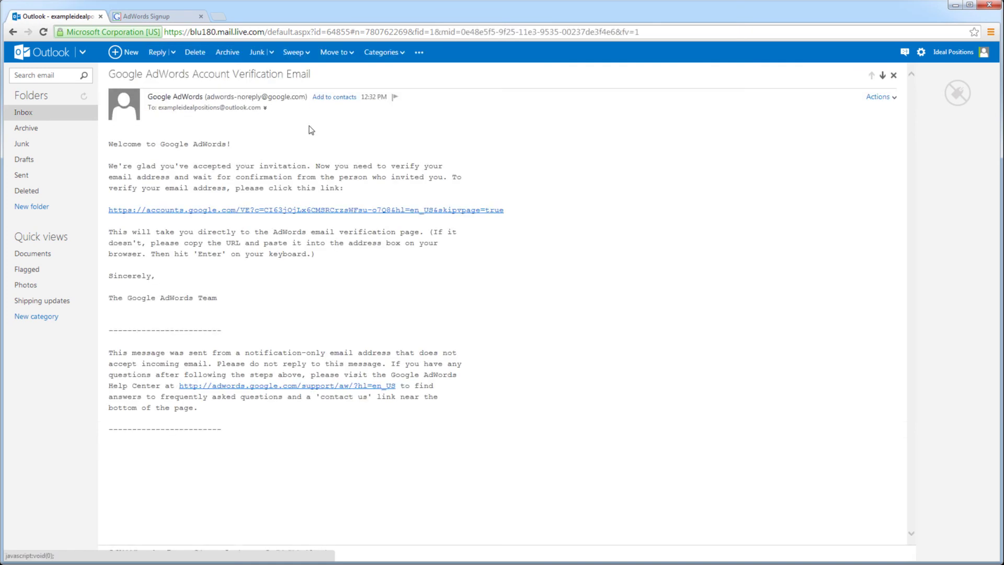
- Follow the email's verification link to reach Google Accounts' 'Email Address Verified' page
click(300, 210)
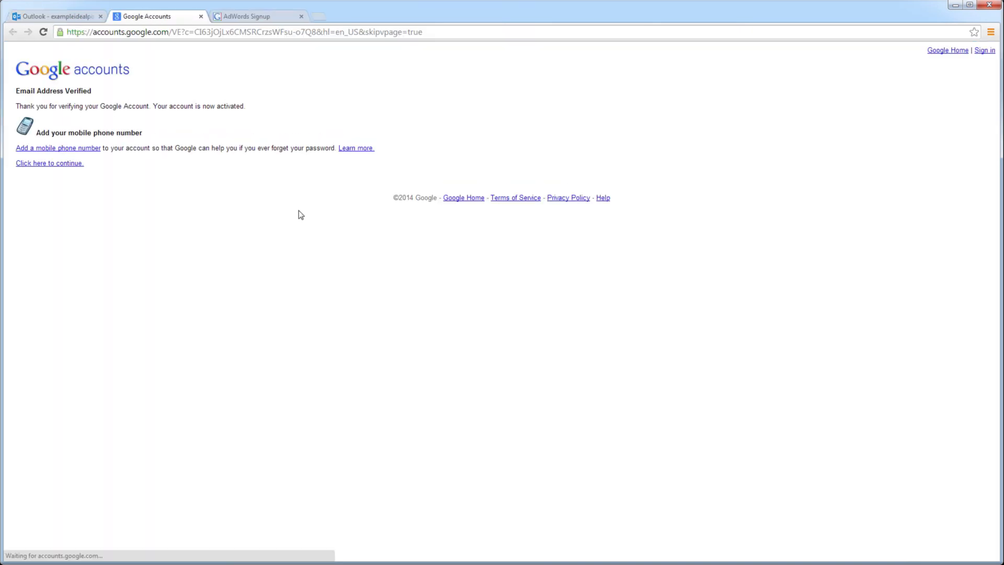